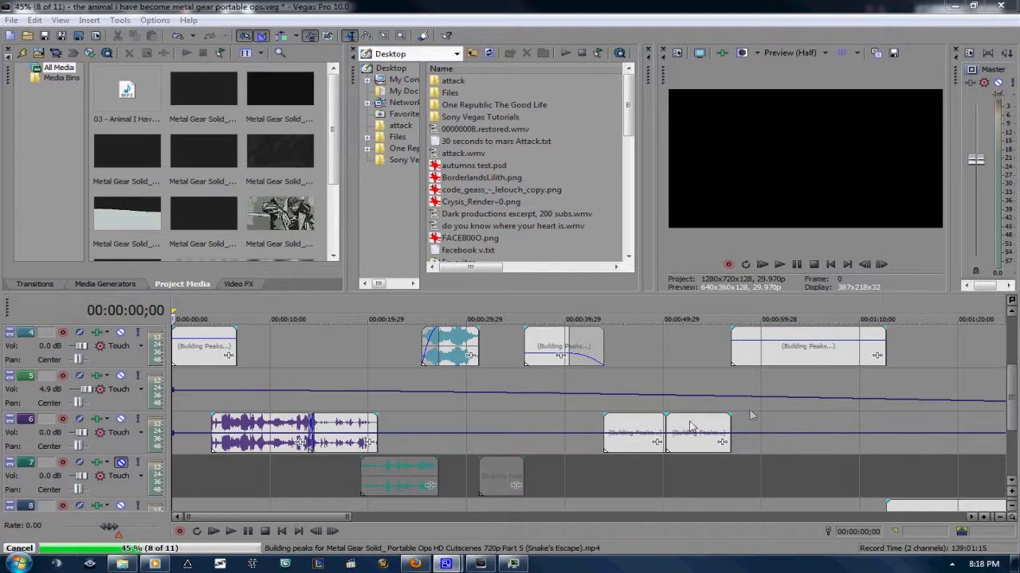
Step: Zoom the timeline out to show the full video tracks and display the Video FX library
left_click_drag(1010, 396, 1013, 360)
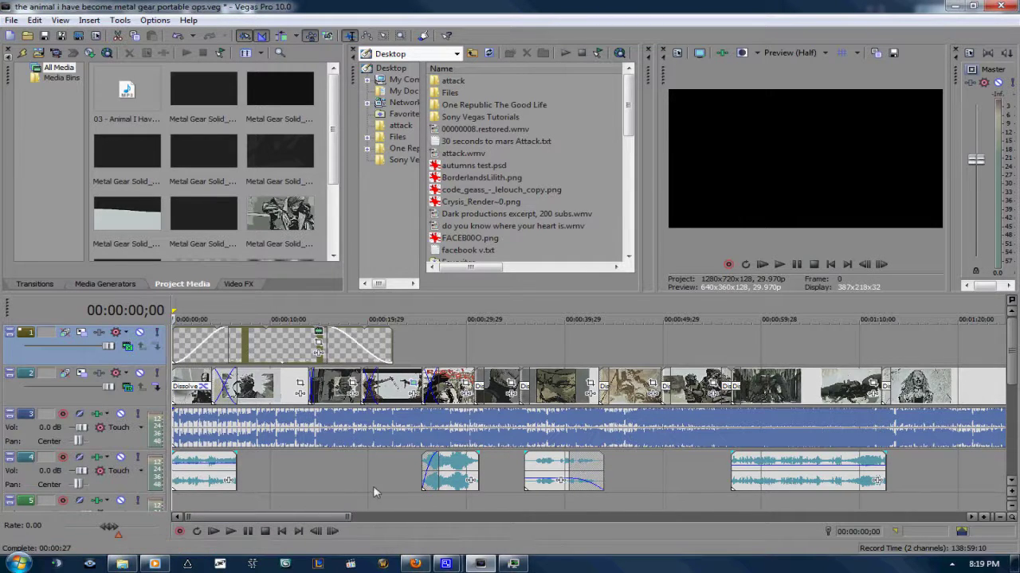
left_click_drag(352, 516, 925, 516)
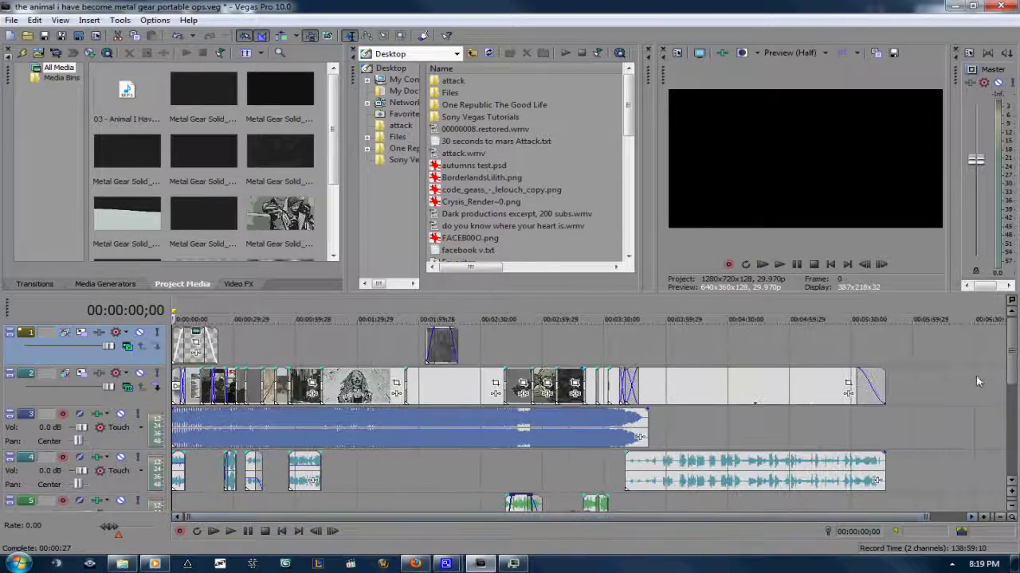
left_click(237, 284)
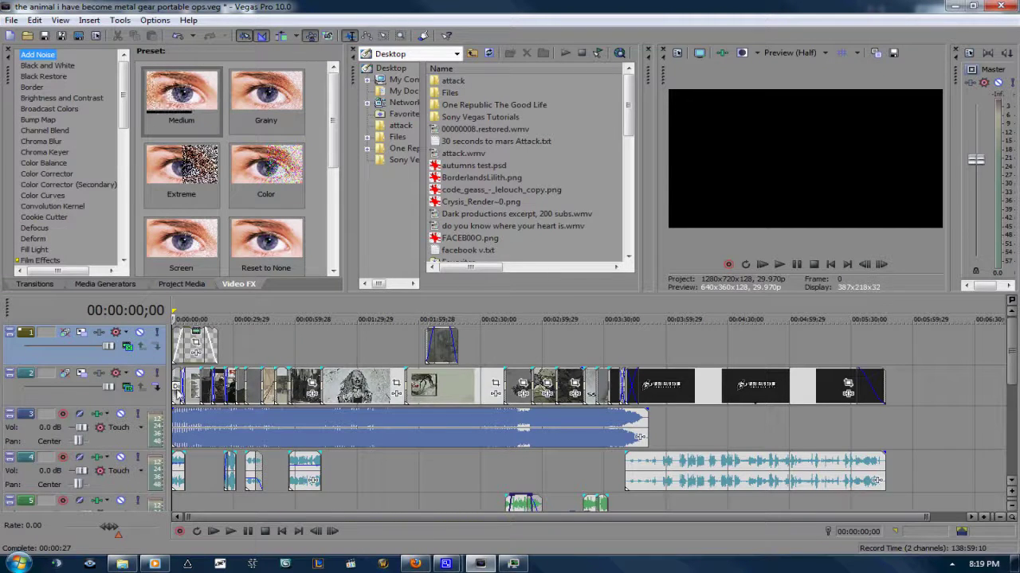
Step: Set track 2's compositing mode to 3D Source Alpha
scroll(177, 388, "up", 3)
scroll(176, 388, "up", 3)
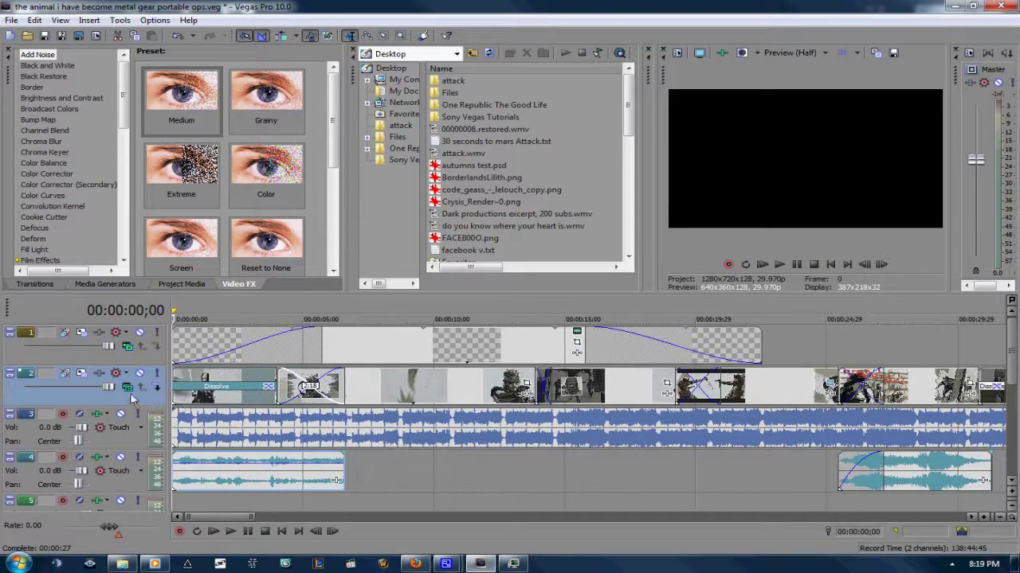
left_click(128, 388)
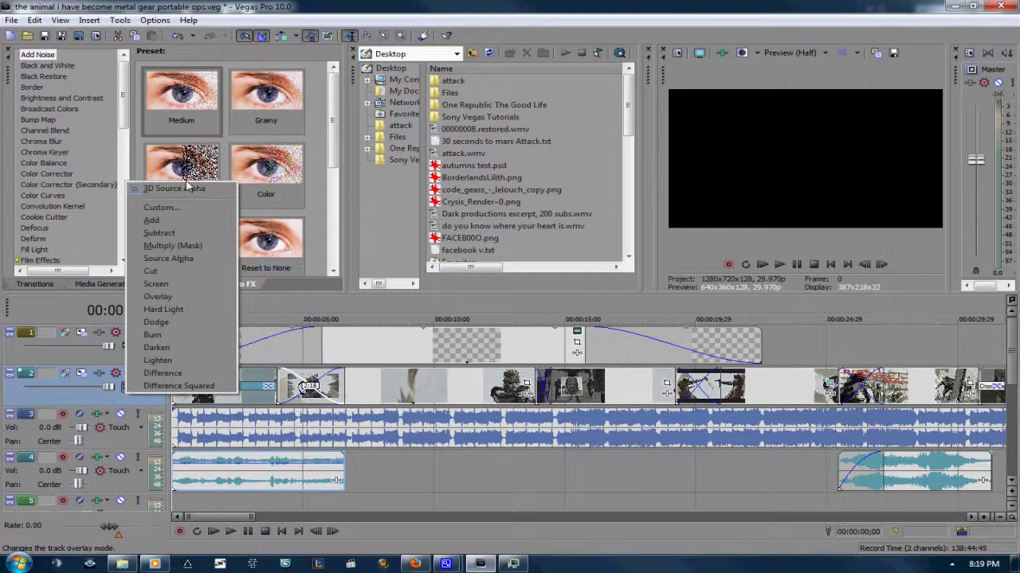
left_click(182, 188)
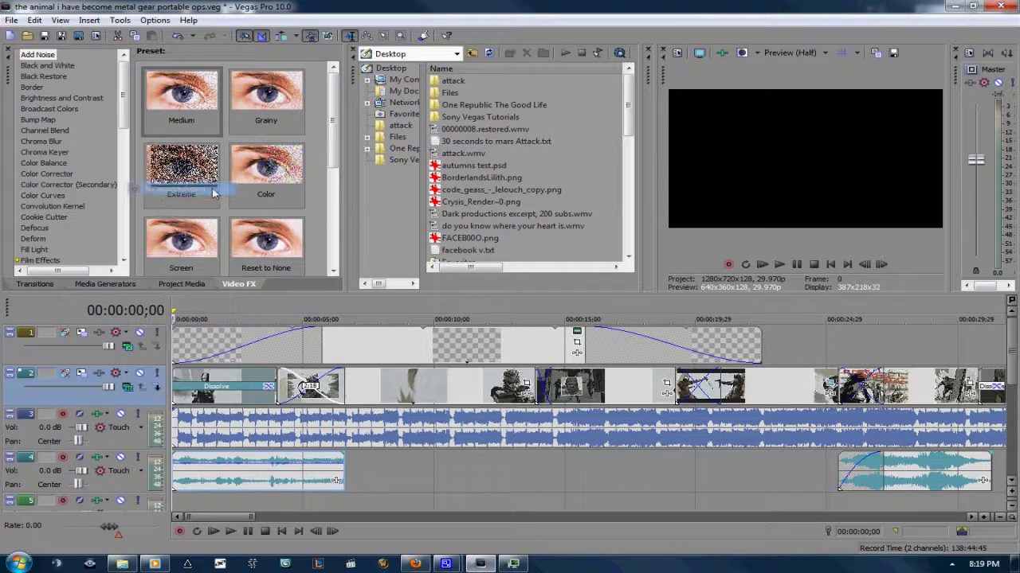
Step: Review track 2's Track Motion and compositing modes, then move the cursor to 00:00:10;00
left_click(80, 376)
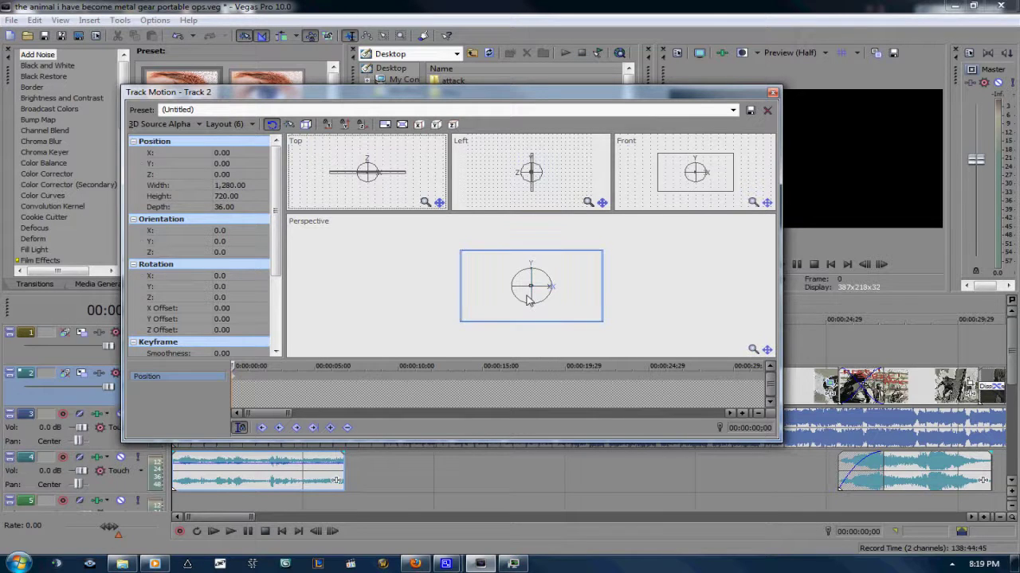
left_click(773, 92)
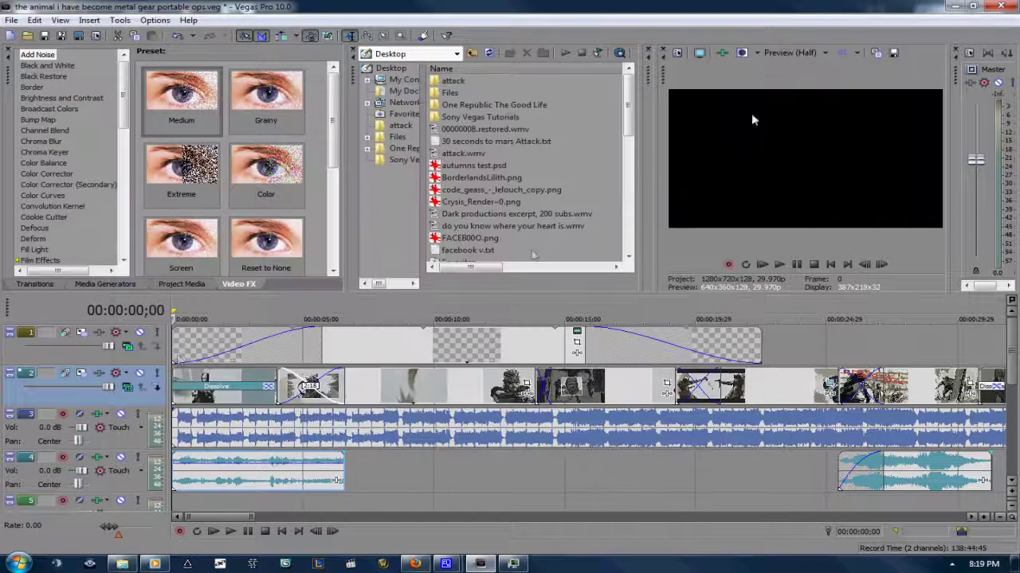
left_click(128, 387)
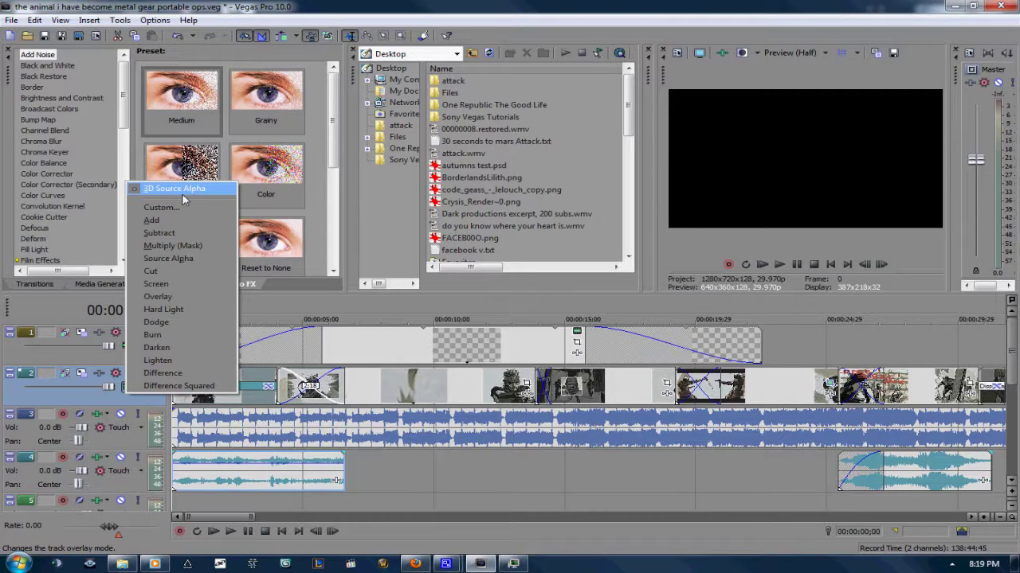
left_click(434, 406)
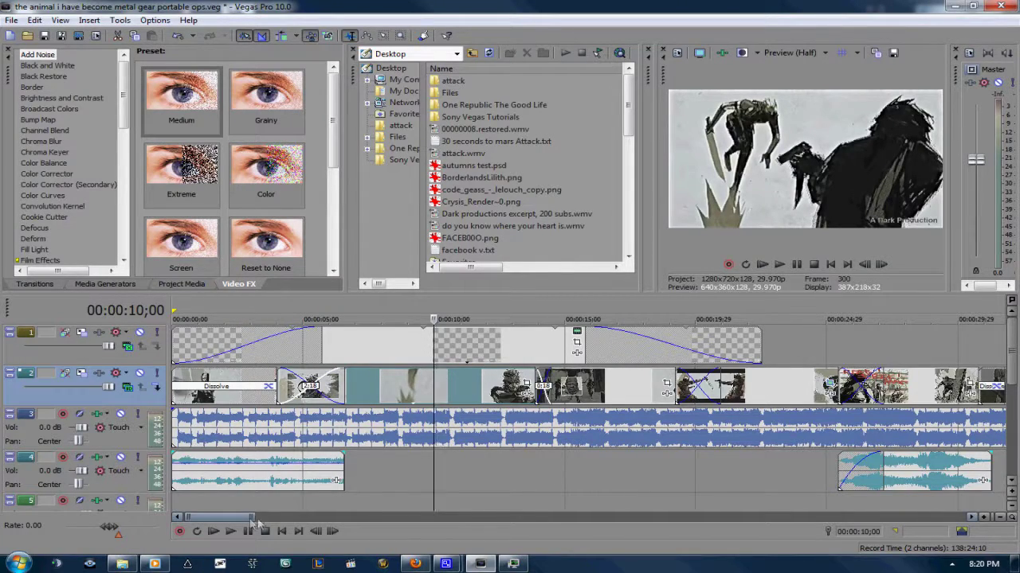
left_click_drag(254, 517, 841, 517)
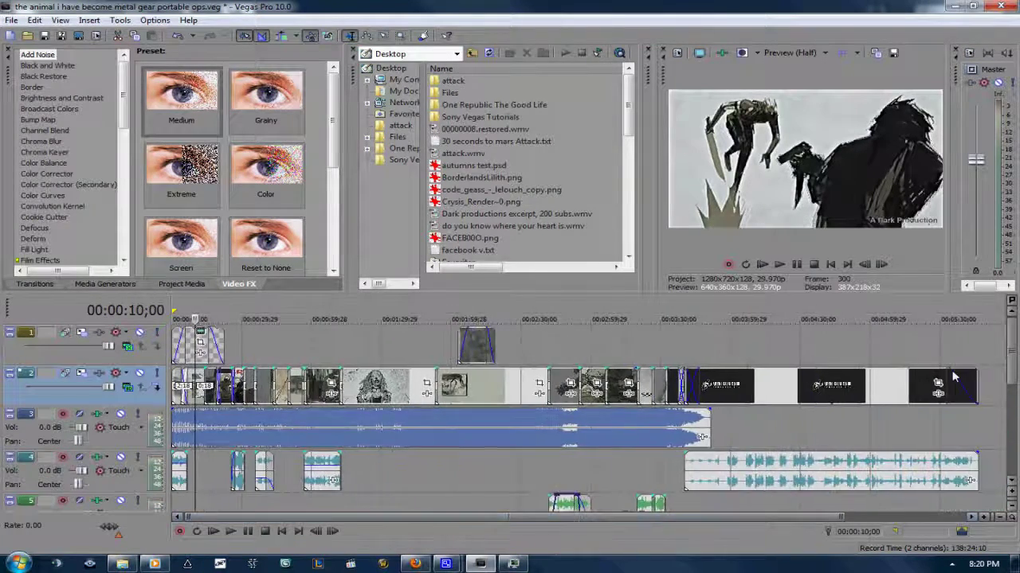
Step: Open the recent 'portable split' project without saving the current one
left_click(12, 20)
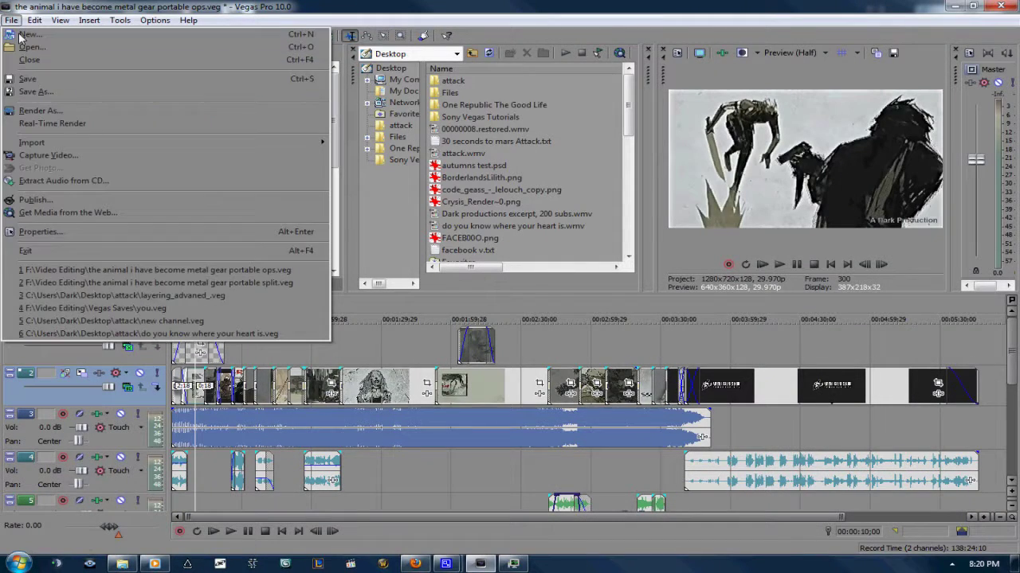
left_click(191, 295)
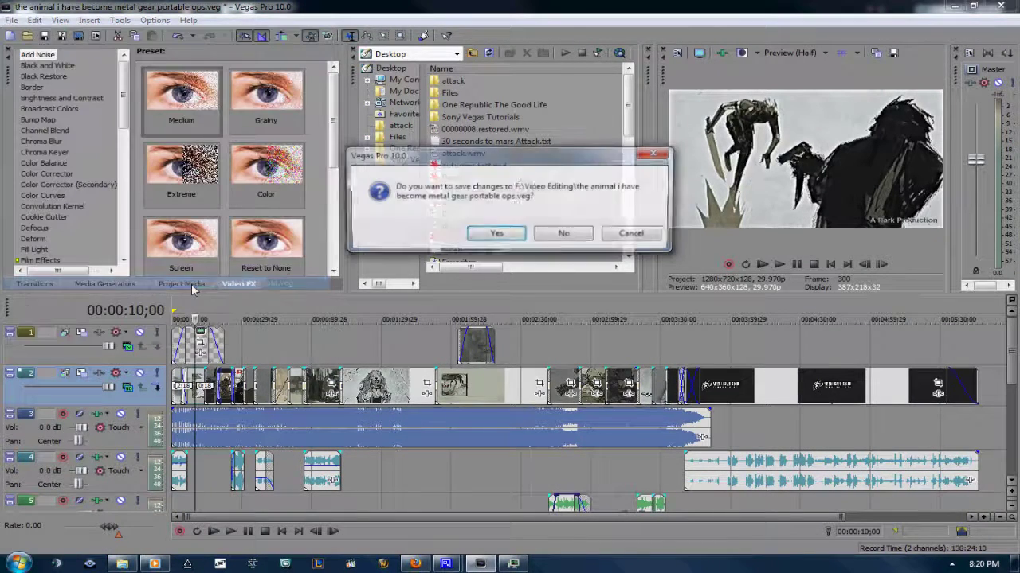
left_click(580, 237)
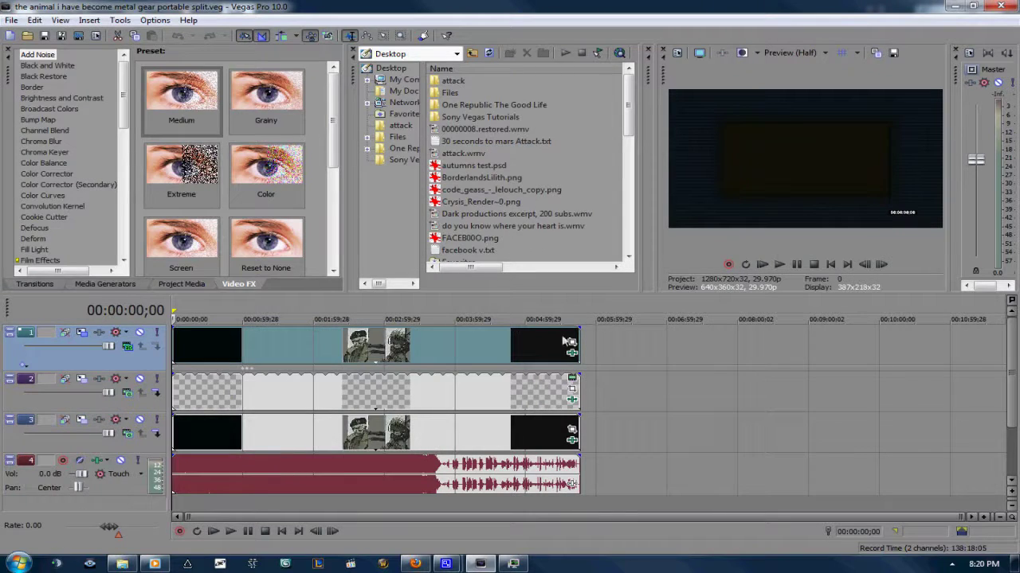
Step: At 00:00:31;06, mute track 1 and view the clip's effect chain
left_click(293, 303)
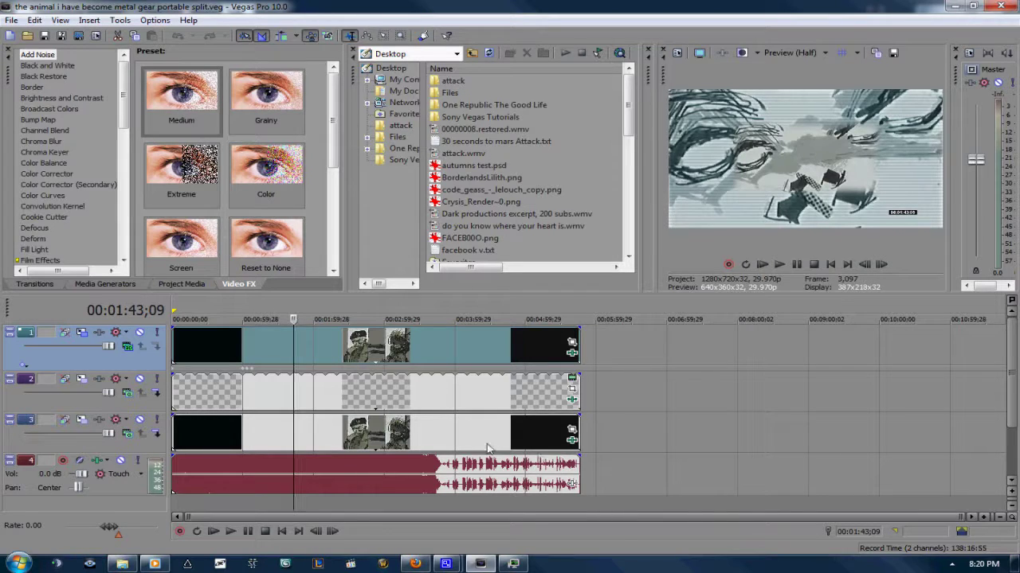
left_click(209, 306)
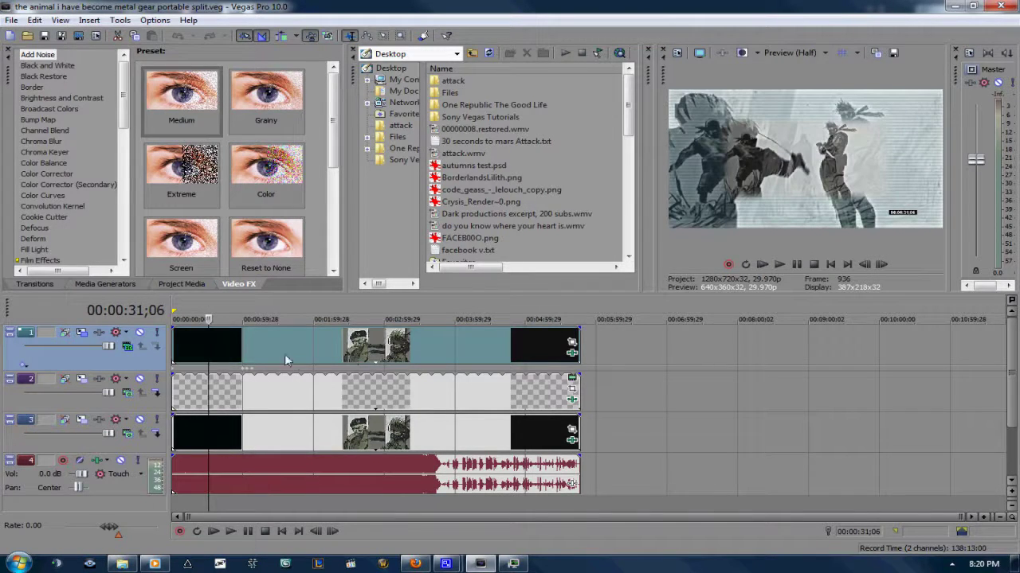
left_click(141, 332)
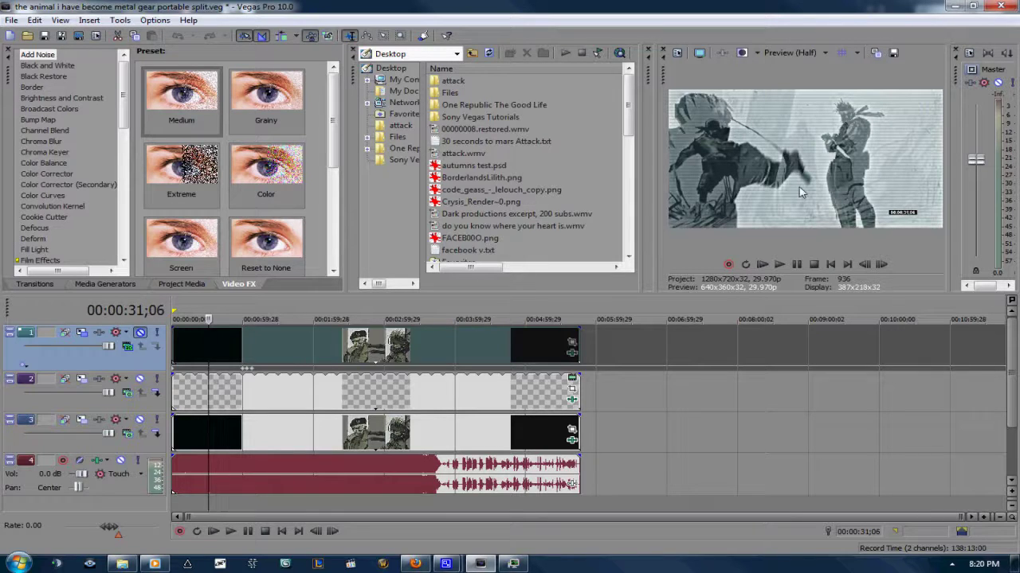
left_click(141, 334)
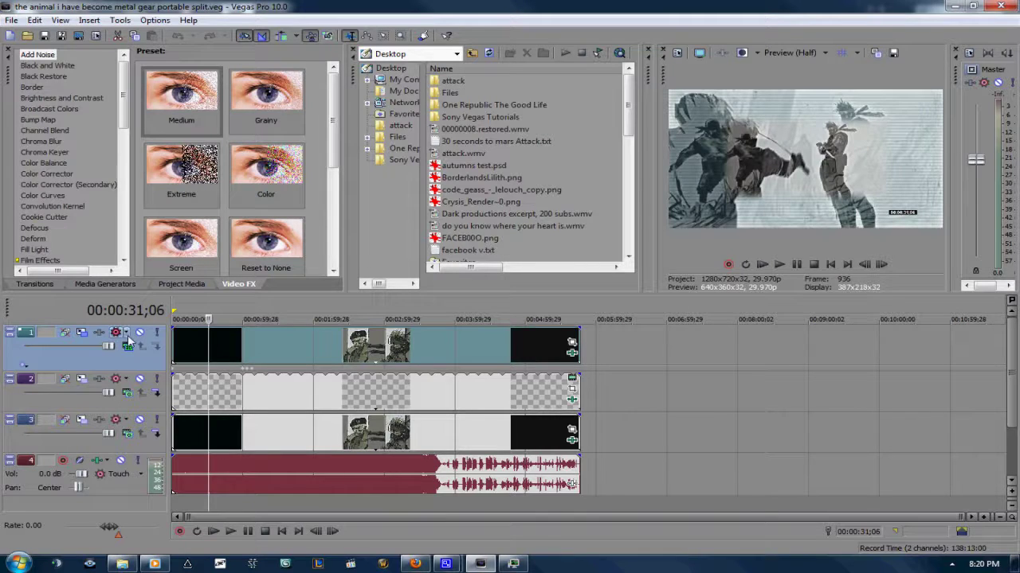
left_click(140, 333)
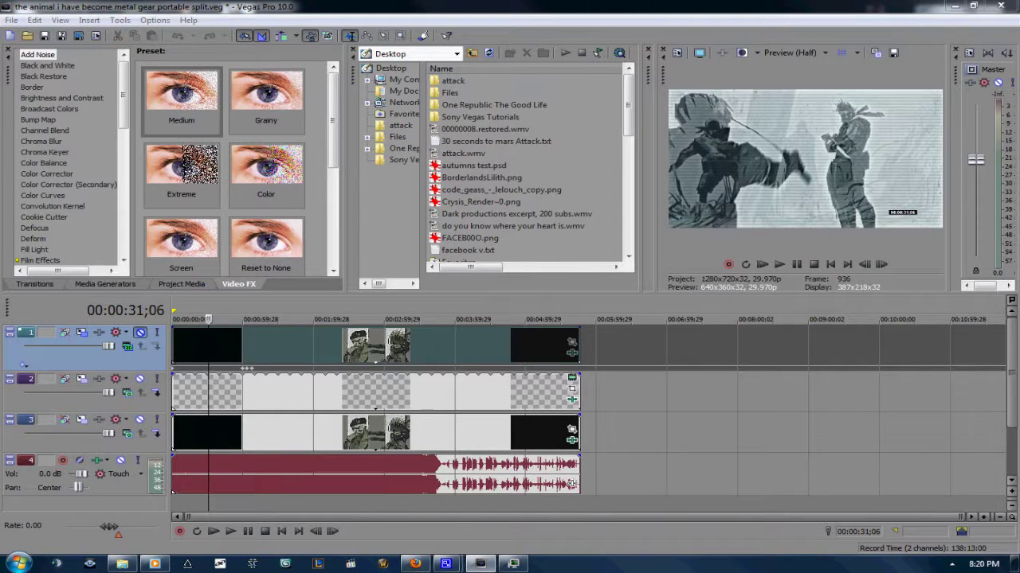
left_click(571, 439)
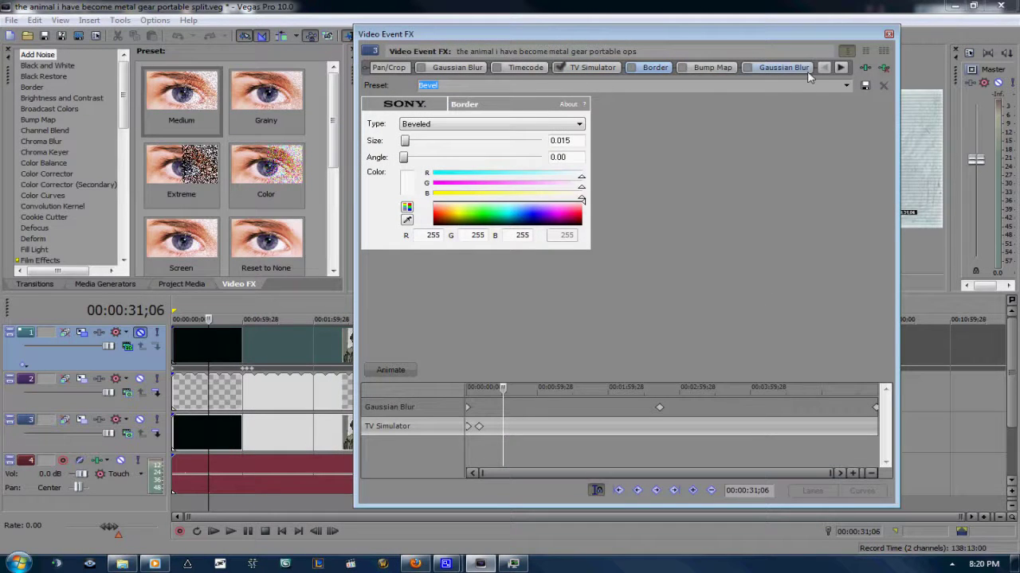
left_click(588, 70)
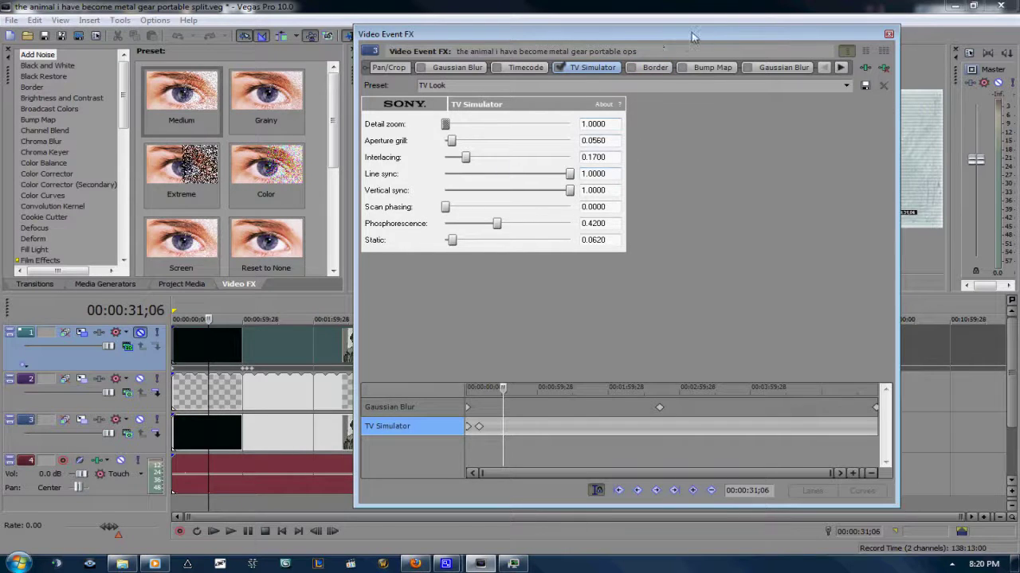
left_click_drag(691, 38, 461, 39)
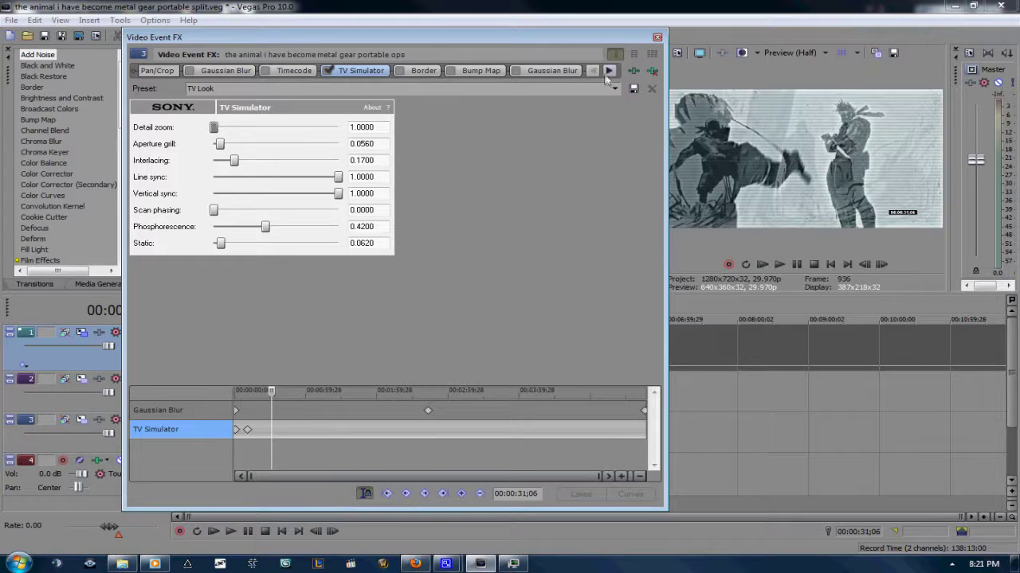
left_click(607, 72)
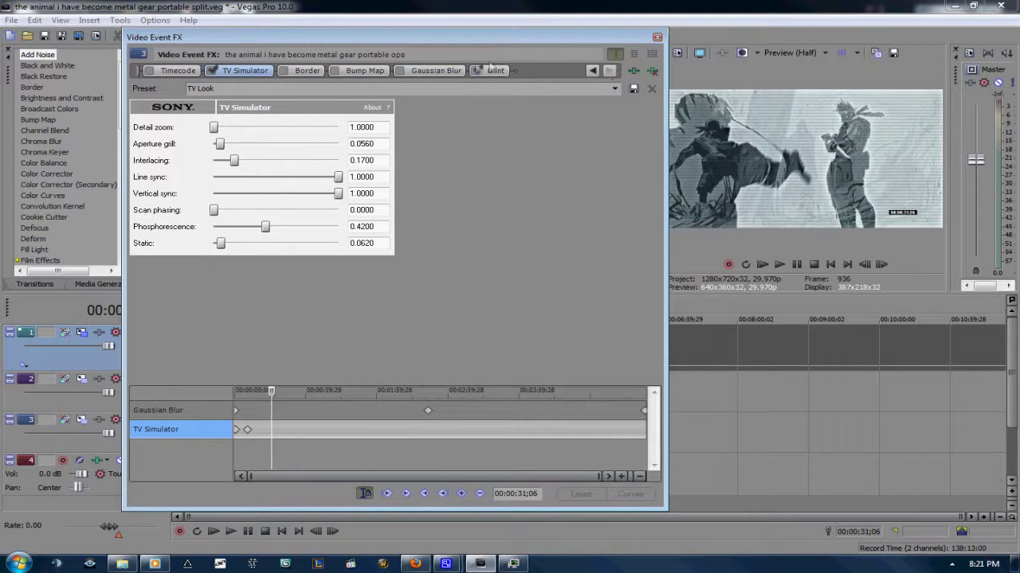
left_click(495, 71)
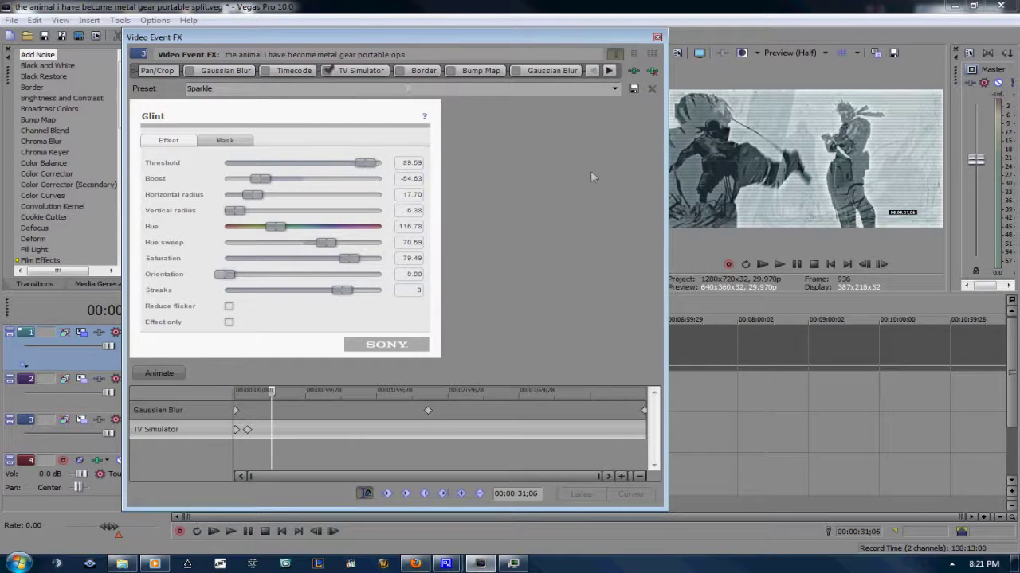
left_click(349, 72)
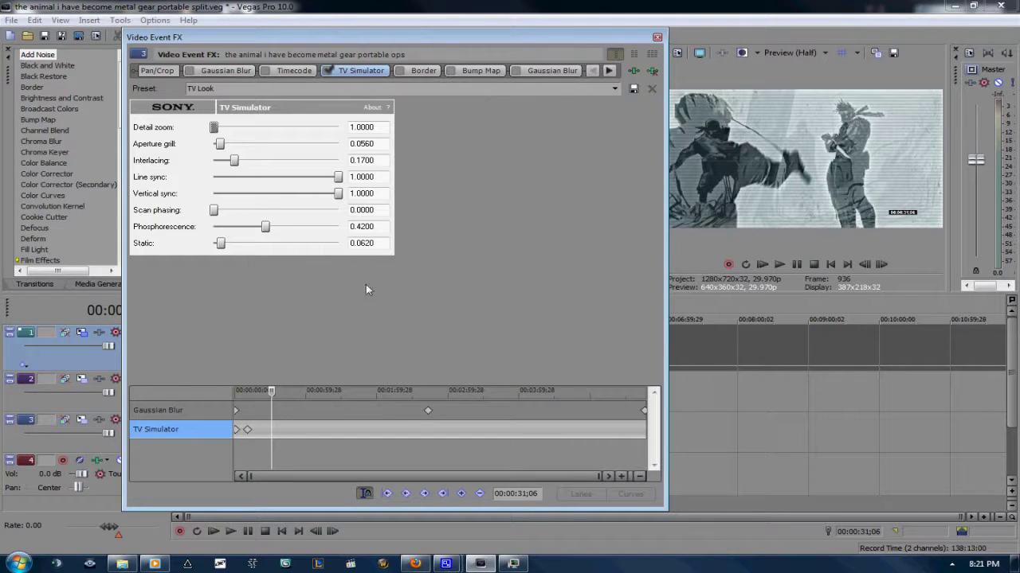
left_click(657, 37)
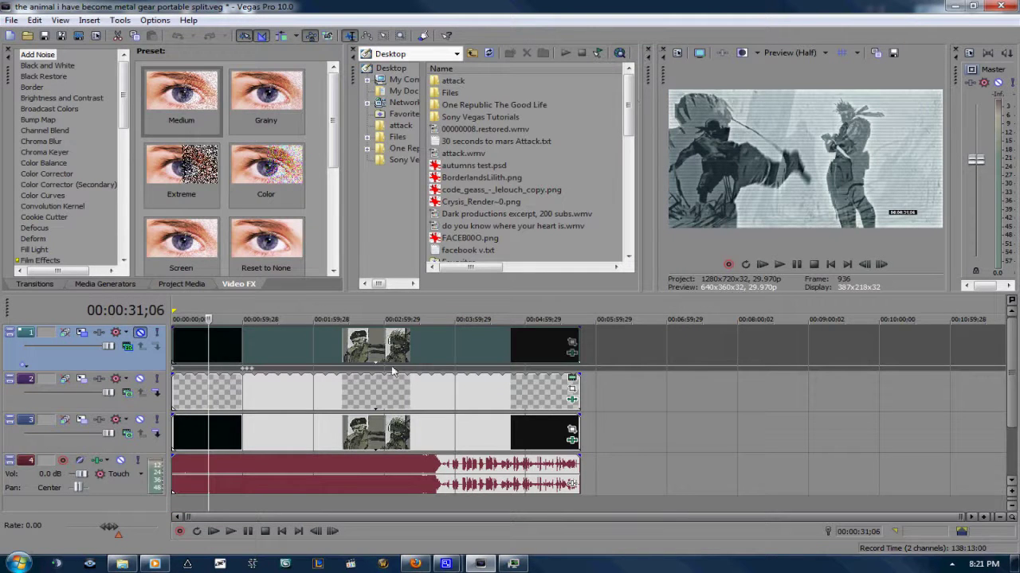
Step: Unmute track 1, mute track 3, and show the Border effect presets
left_click(140, 334)
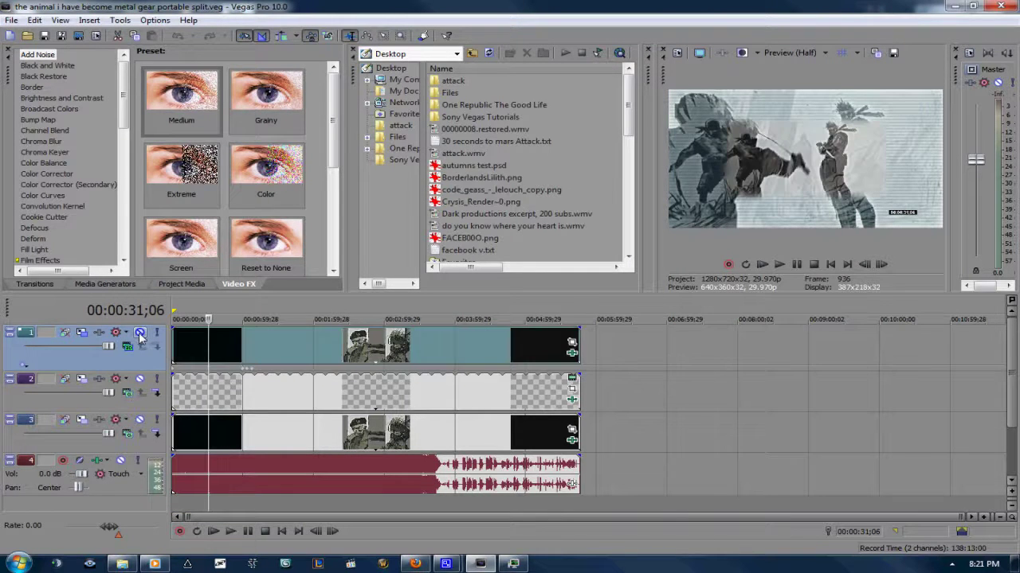
left_click(140, 419)
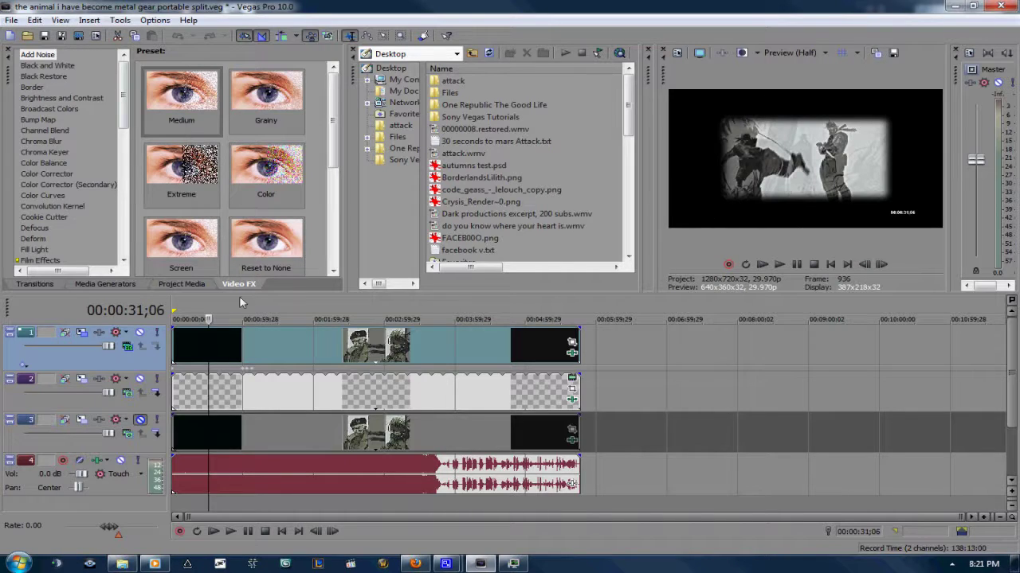
left_click(32, 87)
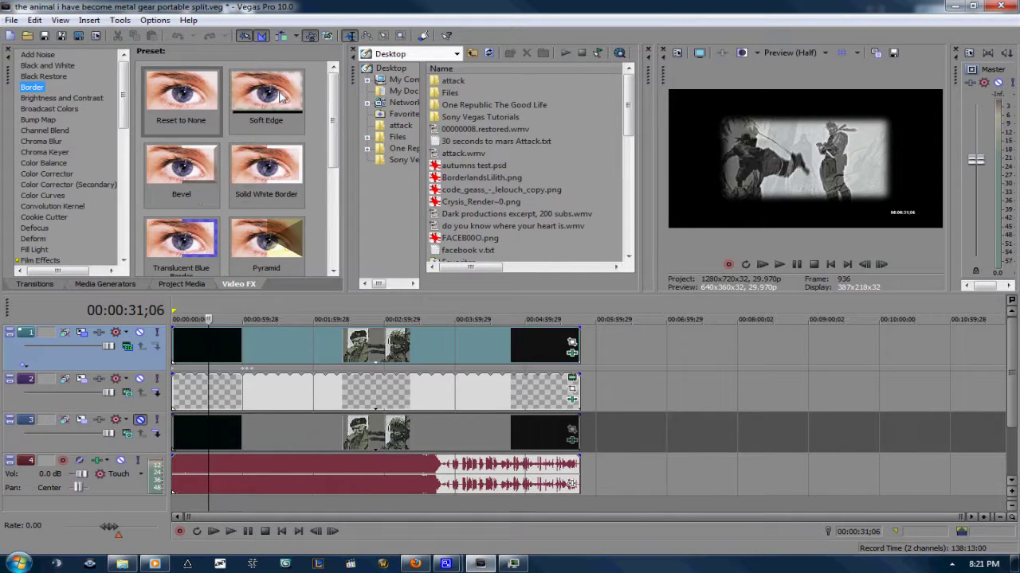
Step: Apply the Soft Edge border preset to the track 1 video event
left_click(283, 100)
left_click_drag(307, 330, 307, 332)
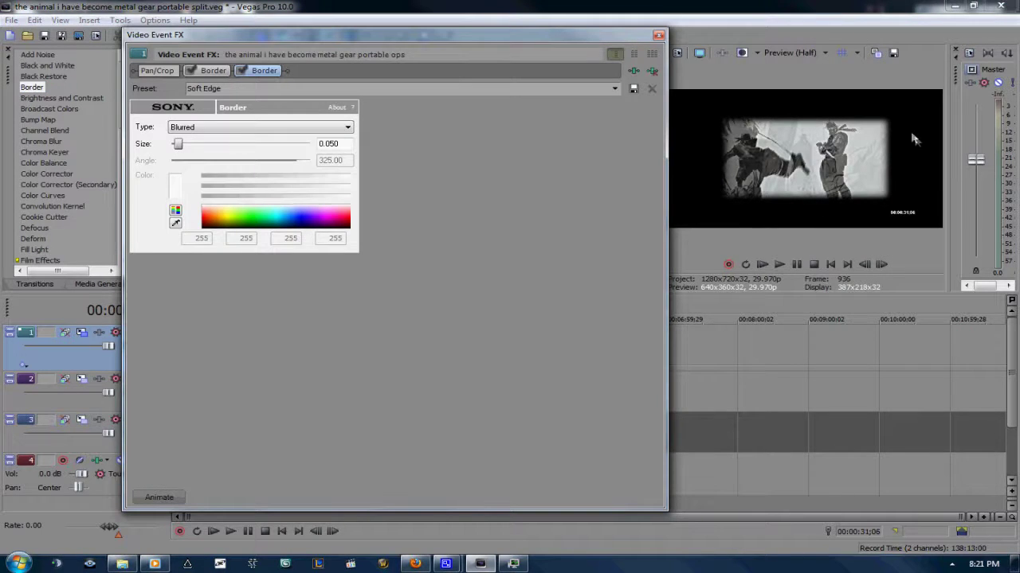
left_click(659, 36)
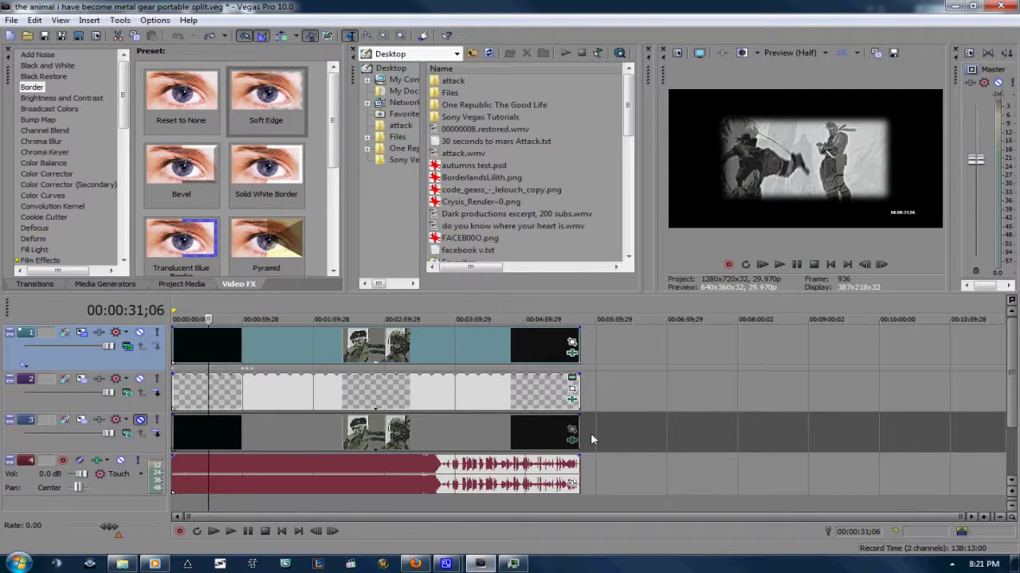
Step: Decline the 3D-to-2D conversion and set track 1 to 3D Source Alpha compositing
left_click(128, 349)
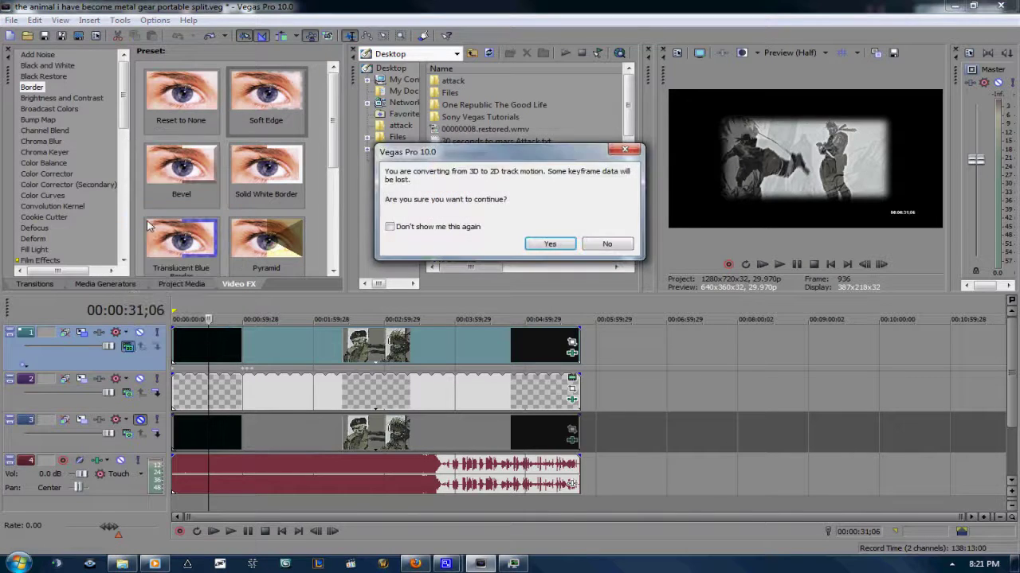
left_click(602, 244)
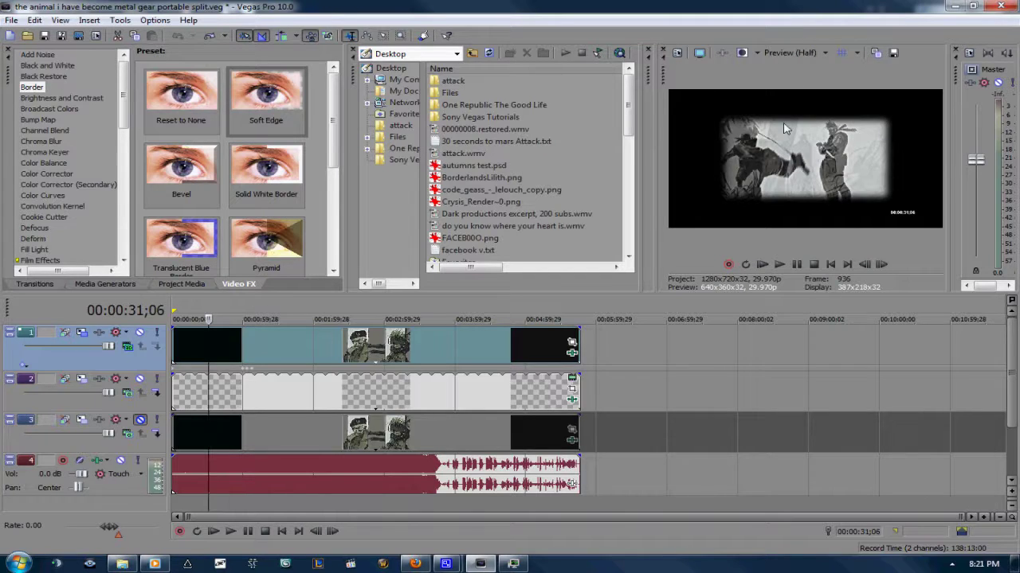
left_click(134, 345)
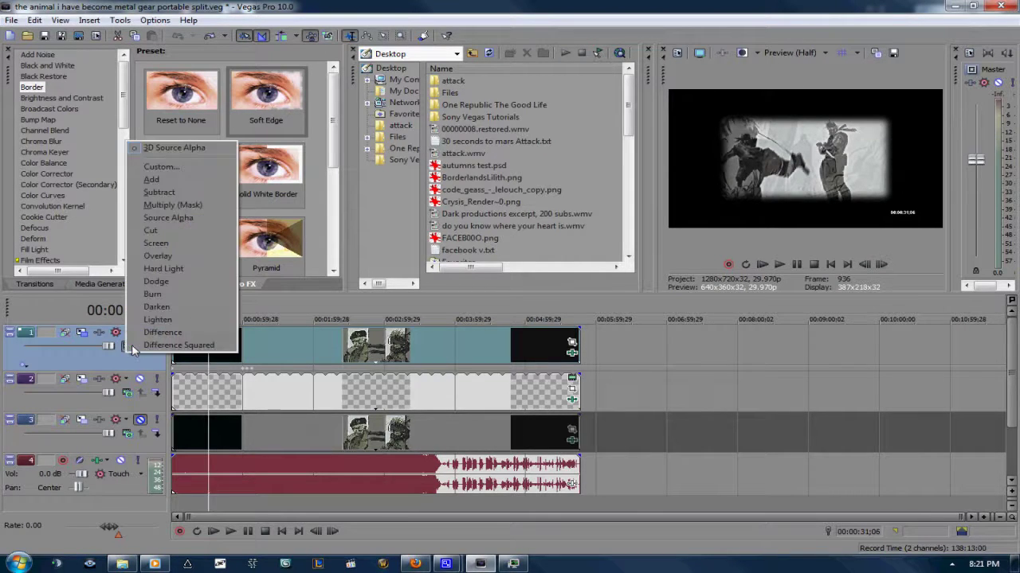
left_click(170, 151)
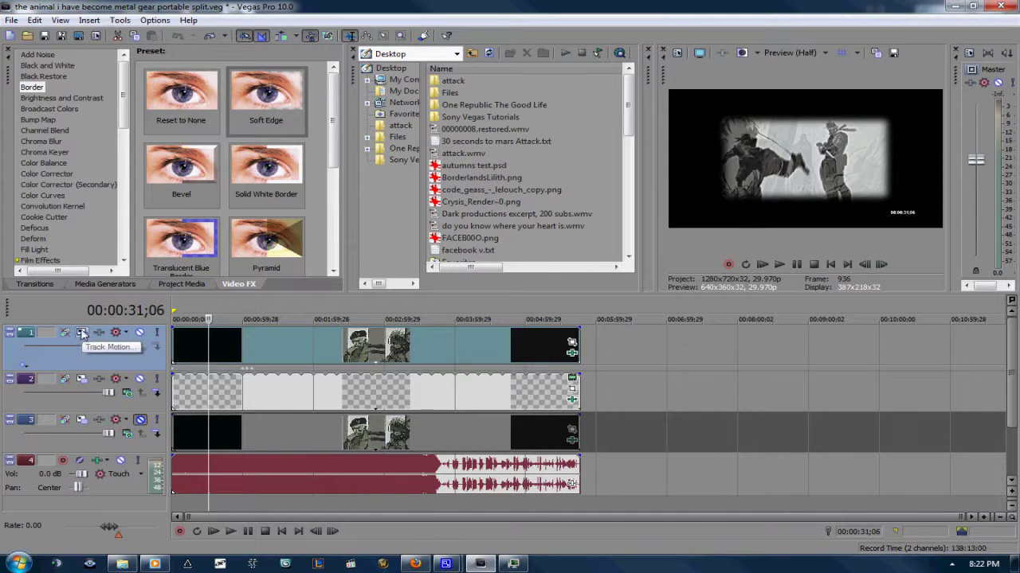
Step: Jump to an existing track 1 position keyframe and dock the Track Motion panel
left_click(82, 334)
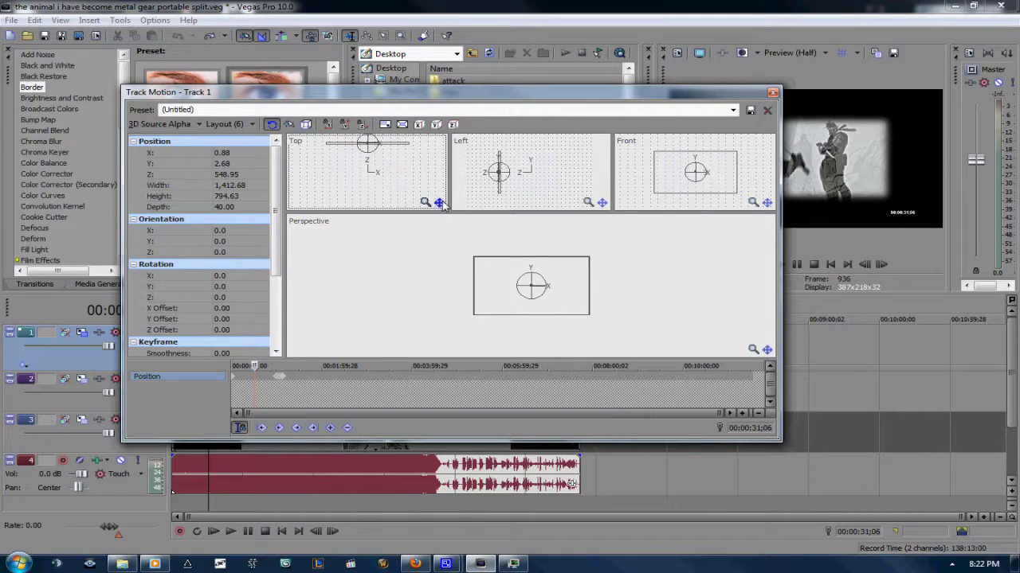
mouse_move(439, 202)
left_mouse_down()
mouse_move(387, 183)
mouse_move(403, 141)
mouse_move(399, 158)
left_mouse_up()
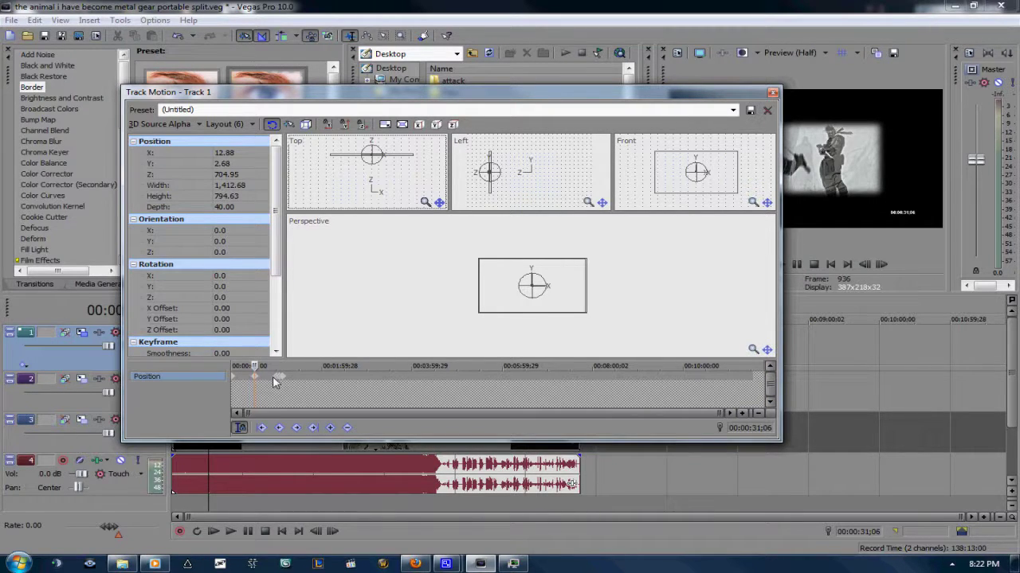
left_click(274, 380)
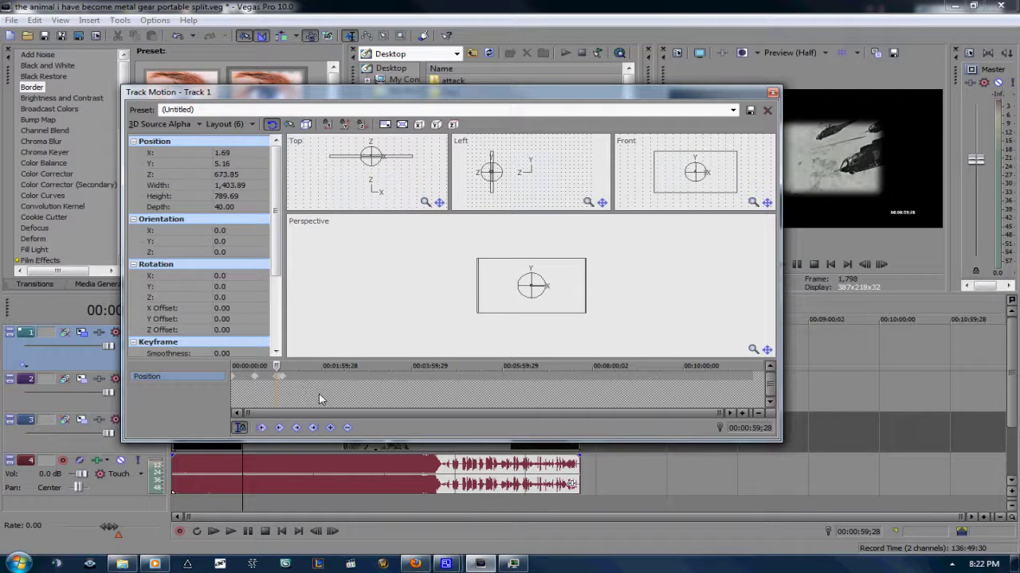
left_click_drag(482, 93, 382, 68)
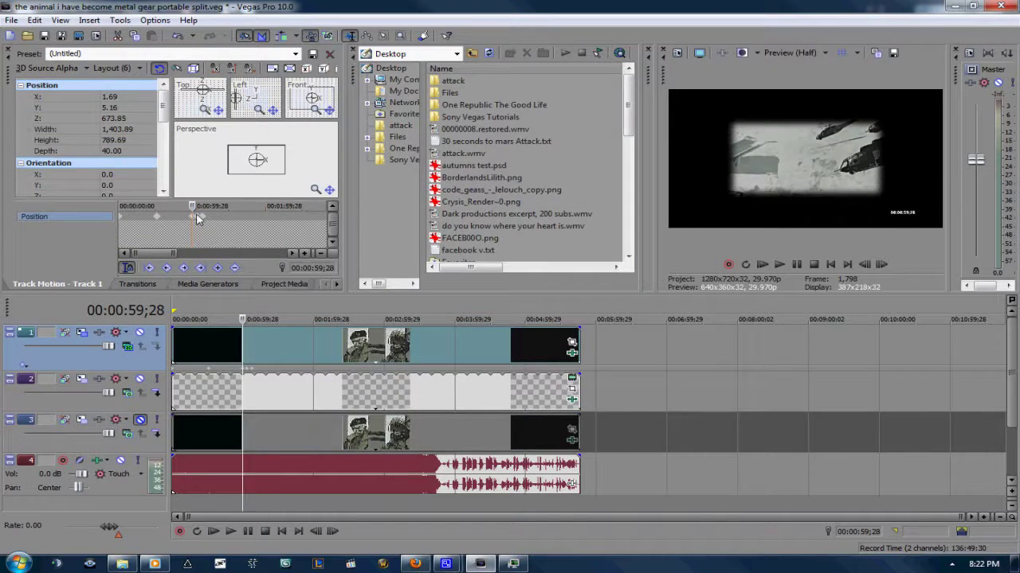
Step: Preview track 1's motion, set the edit point to 00:01:08;00, and float Track Motion
left_click(198, 223)
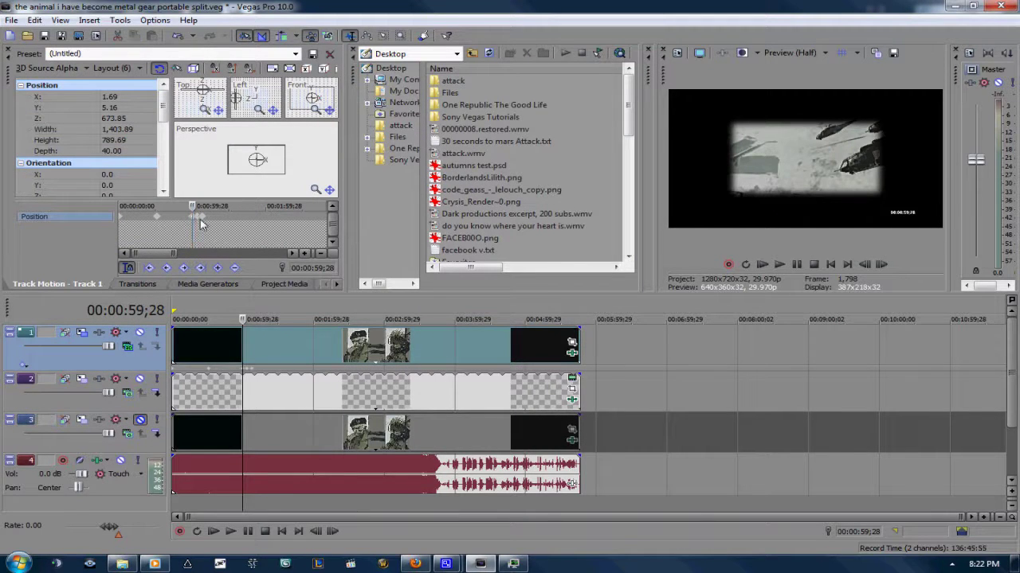
left_click(201, 225)
left_click_drag(201, 207, 197, 206)
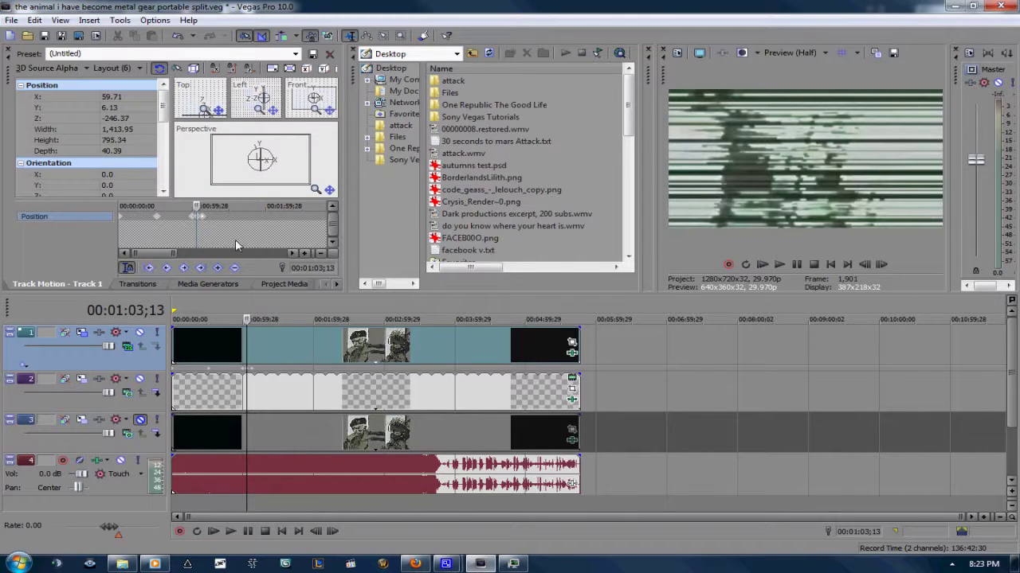
left_click(204, 221)
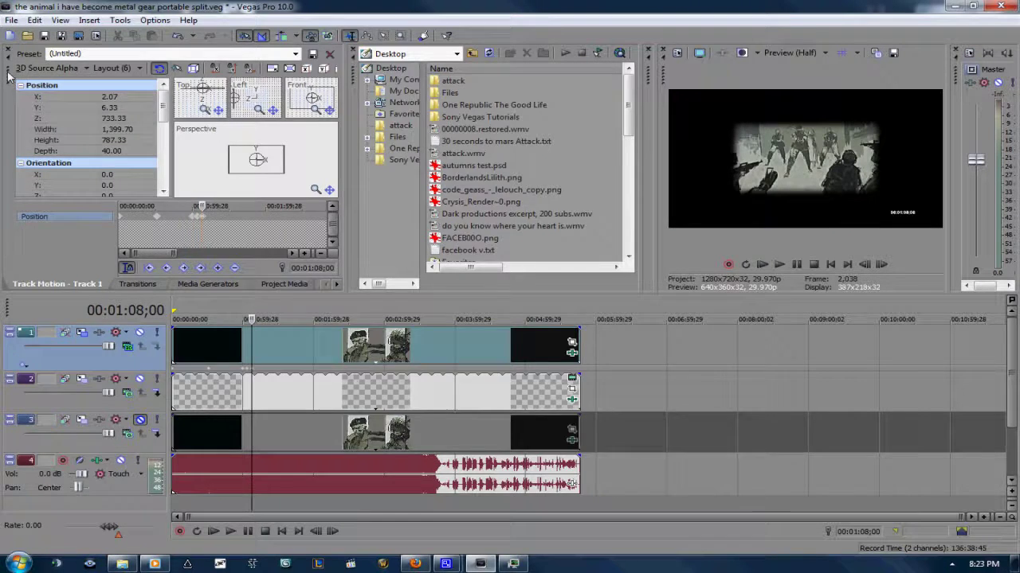
left_click_drag(8, 76, 80, 163)
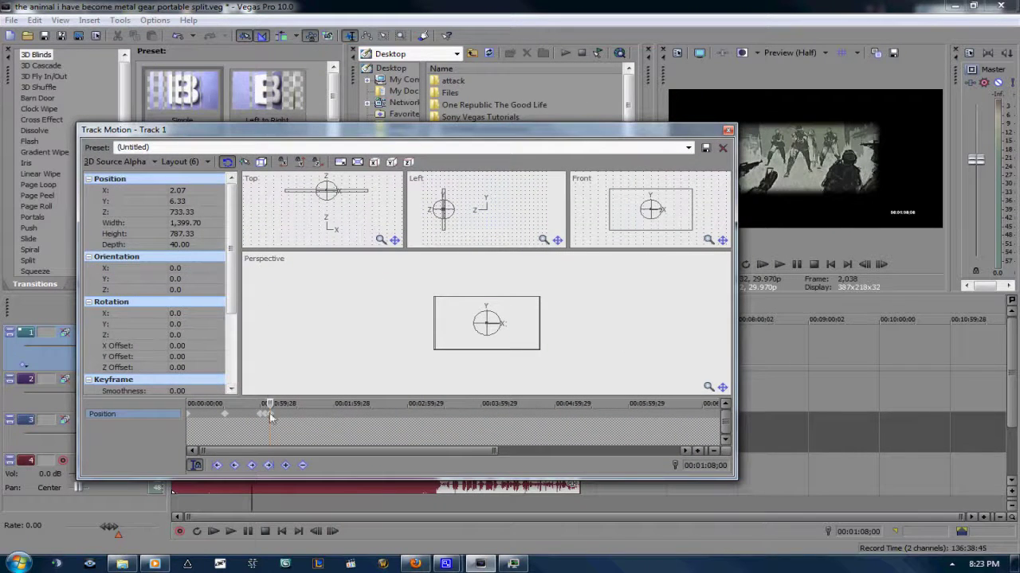
Step: Keyframe the frame far upper-right at 1:57, then back near centre at 2:25
left_click(331, 413)
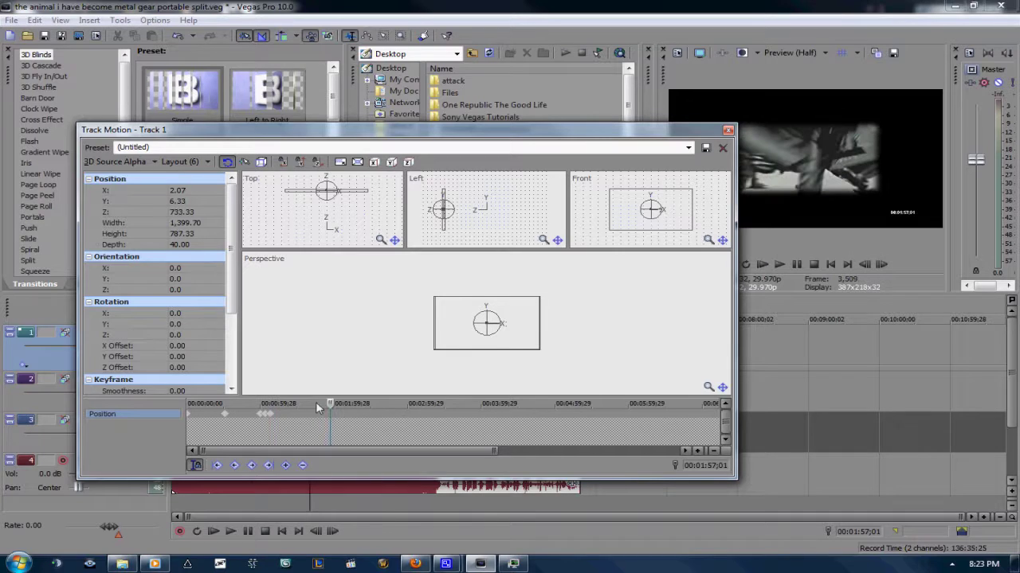
left_click_drag(331, 130, 348, 123)
left_click_drag(504, 317, 637, 284)
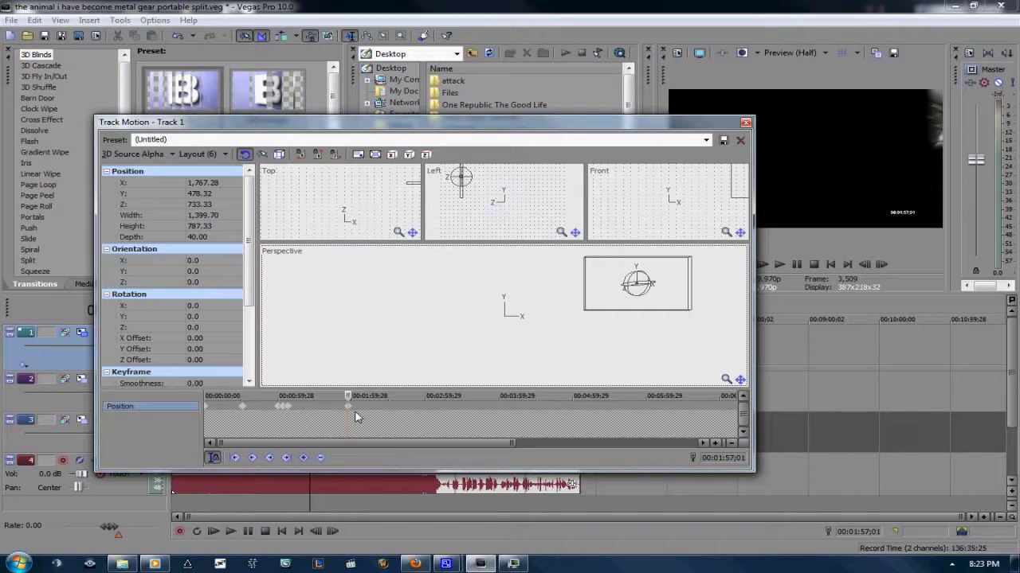
left_click(214, 459)
left_click(382, 414)
mouse_move(682, 289)
left_mouse_down()
mouse_move(627, 317)
mouse_move(562, 319)
left_mouse_up()
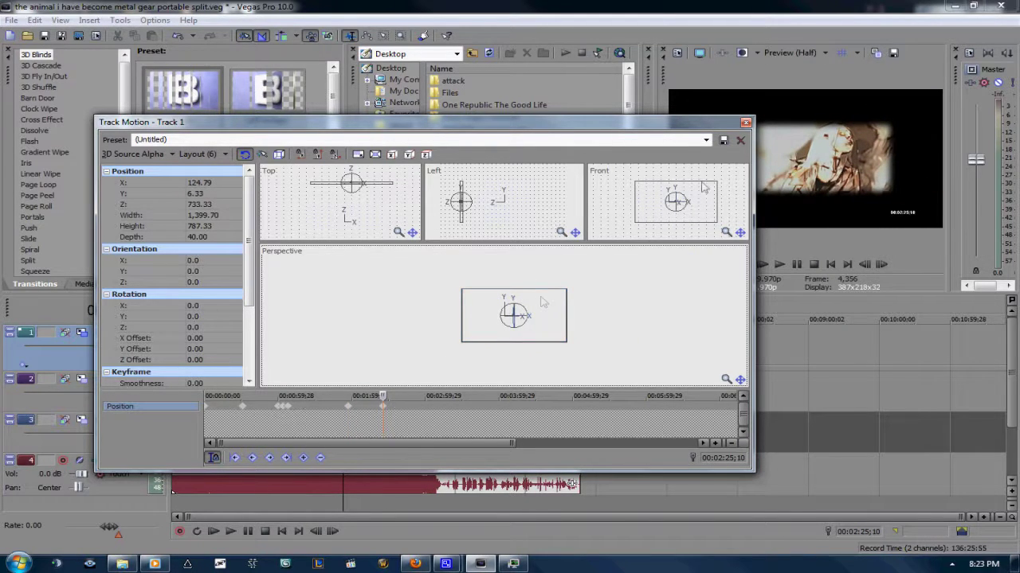
left_click(746, 121)
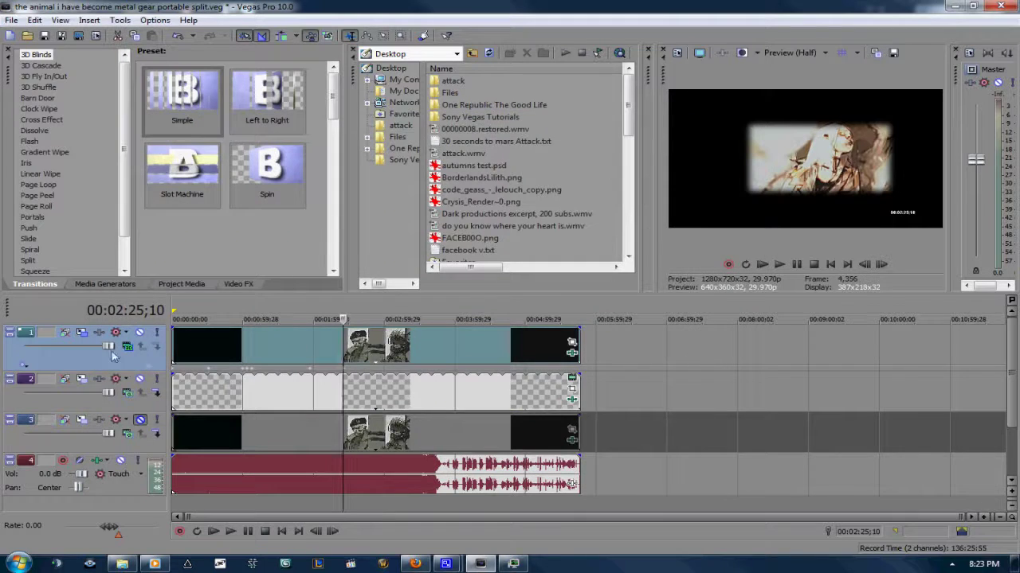
Step: Unmute track 3 and preview from the project start, then view the top event's Border settings
left_click(141, 420)
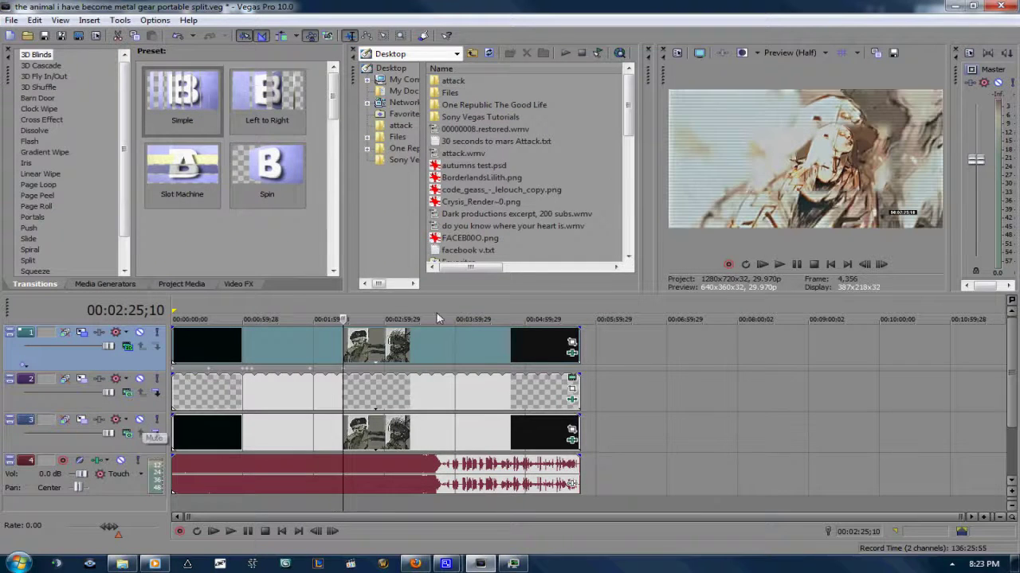
left_click(777, 264)
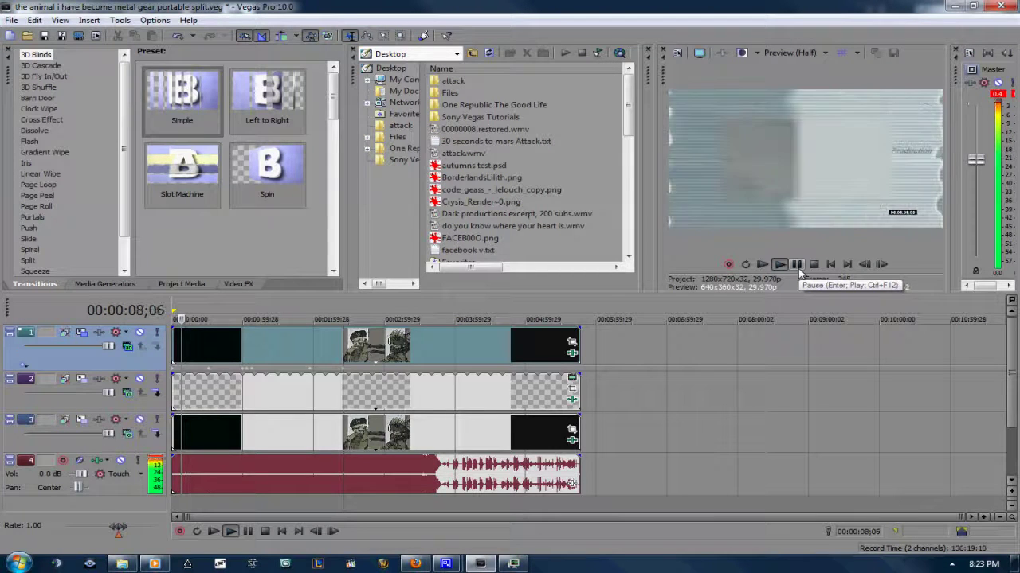
left_click(798, 267)
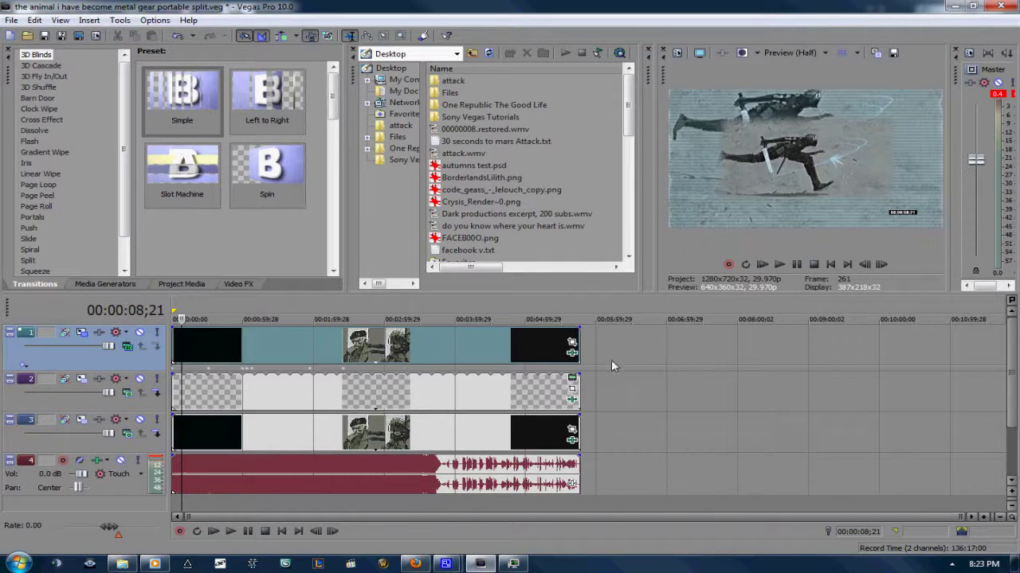
left_click(175, 309)
scroll(757, 355, "up", 2)
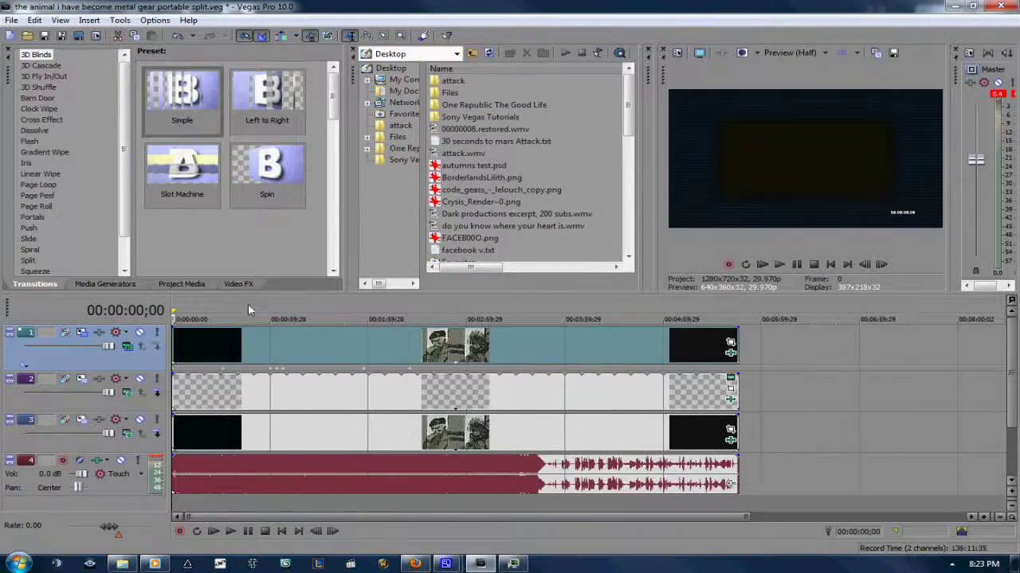
key("space")
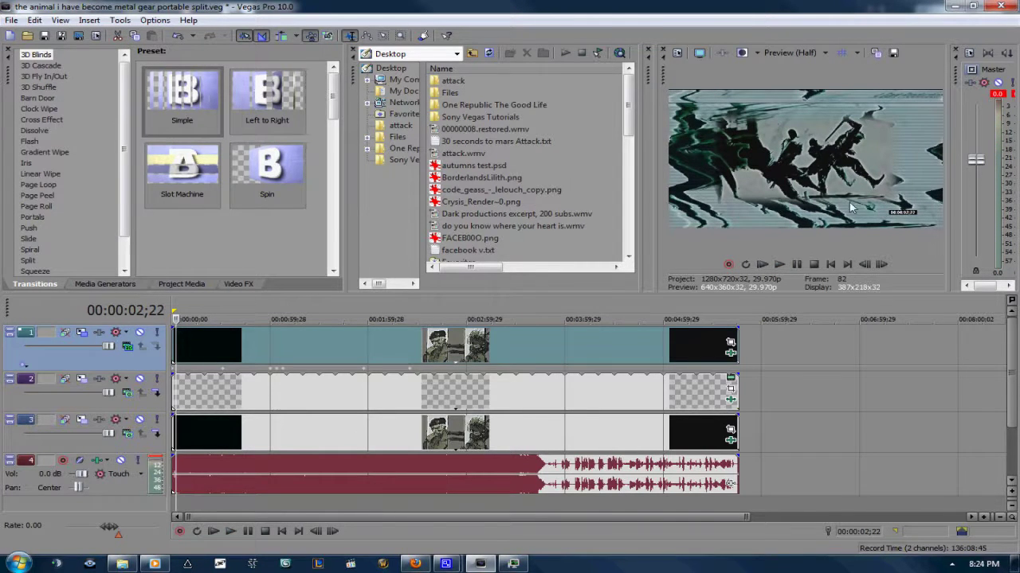
left_click(730, 355)
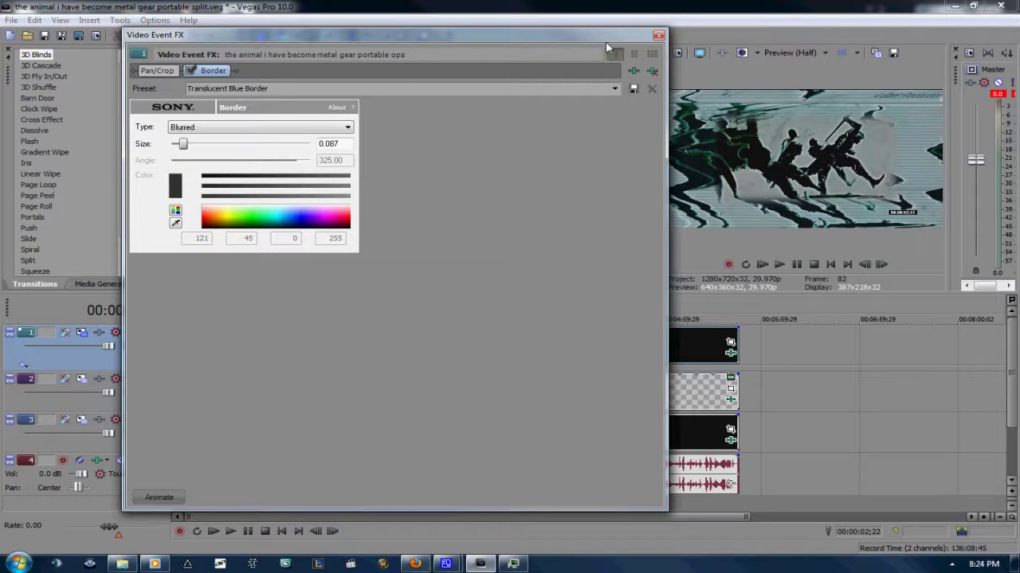
Step: Close the Border window and view track 3's TV Simulator at its 00:00:11;09 keyframe
left_click(657, 35)
left_click(730, 439)
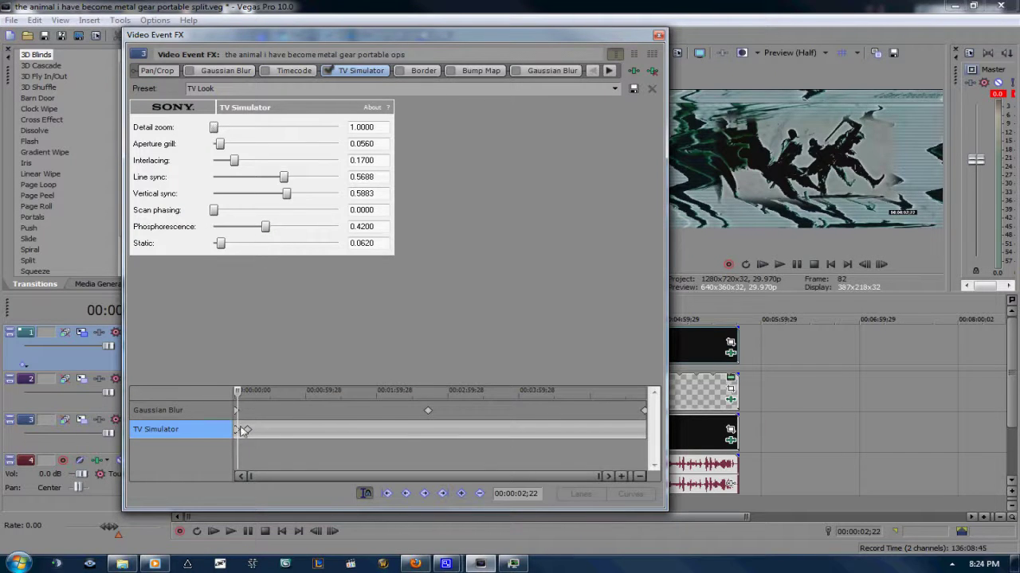
scroll(243, 430, "up", 3)
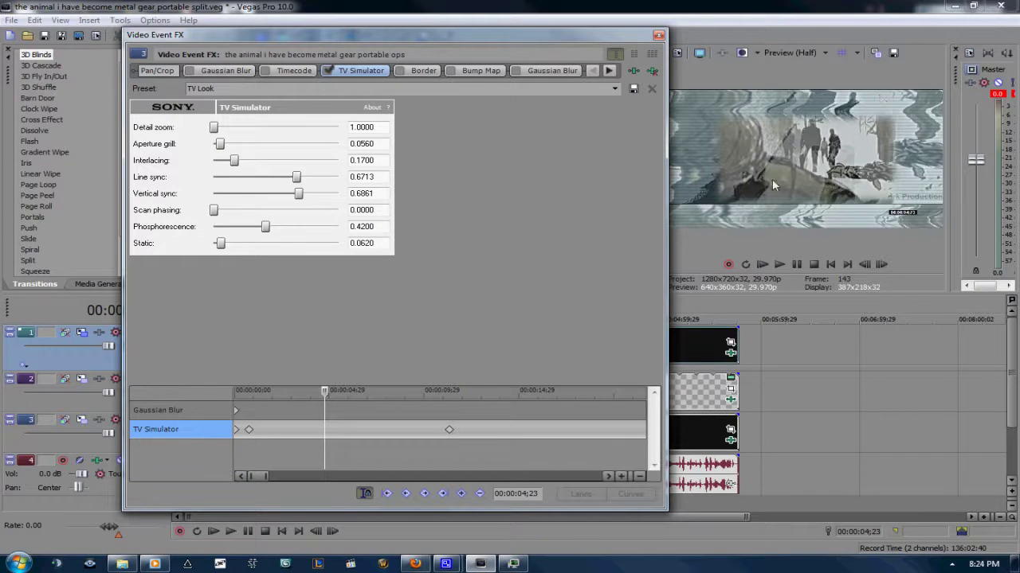
left_click(450, 431)
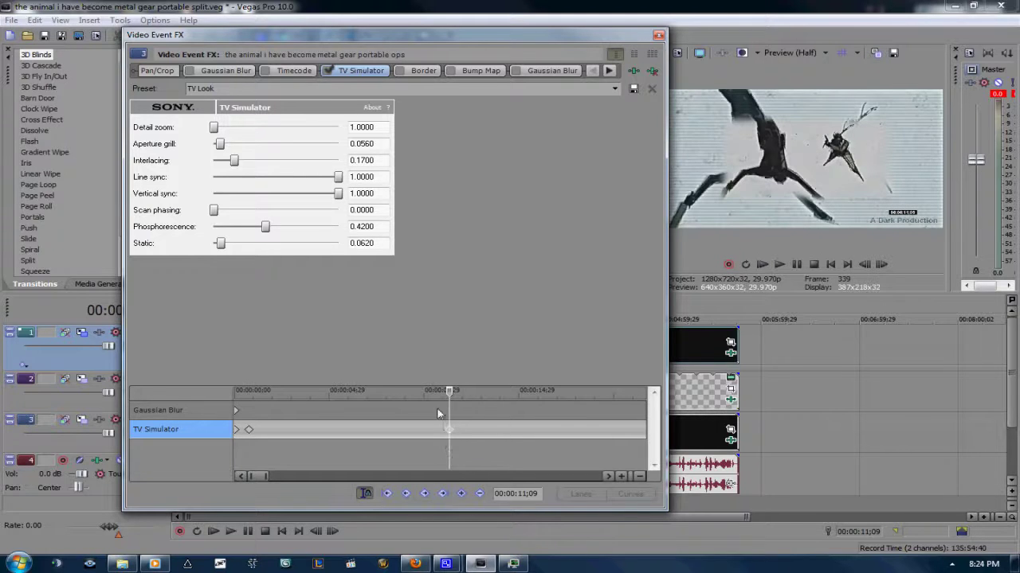
Step: Close the Video Event FX window holding the clip's TV Simulator settings
left_click(658, 35)
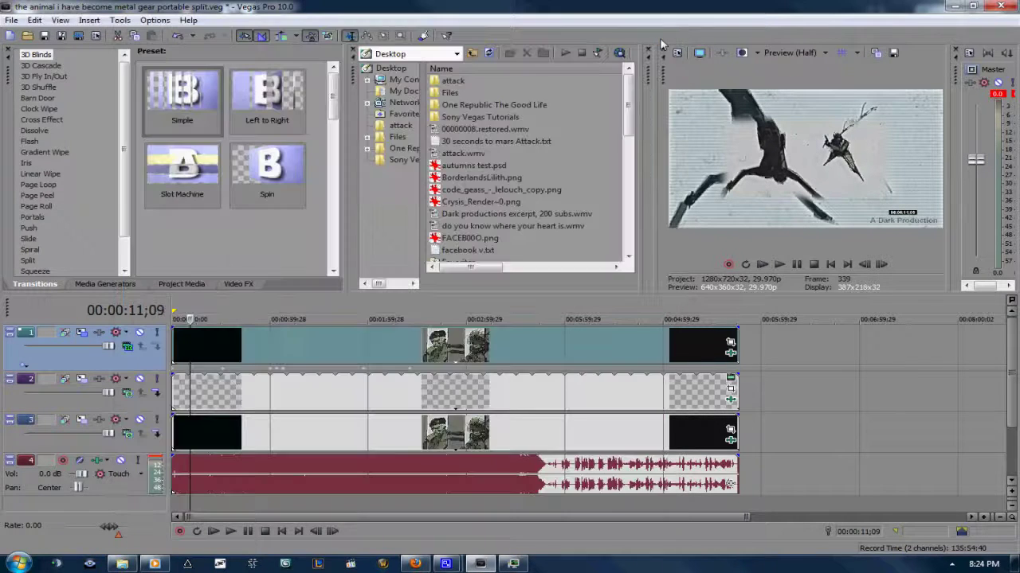